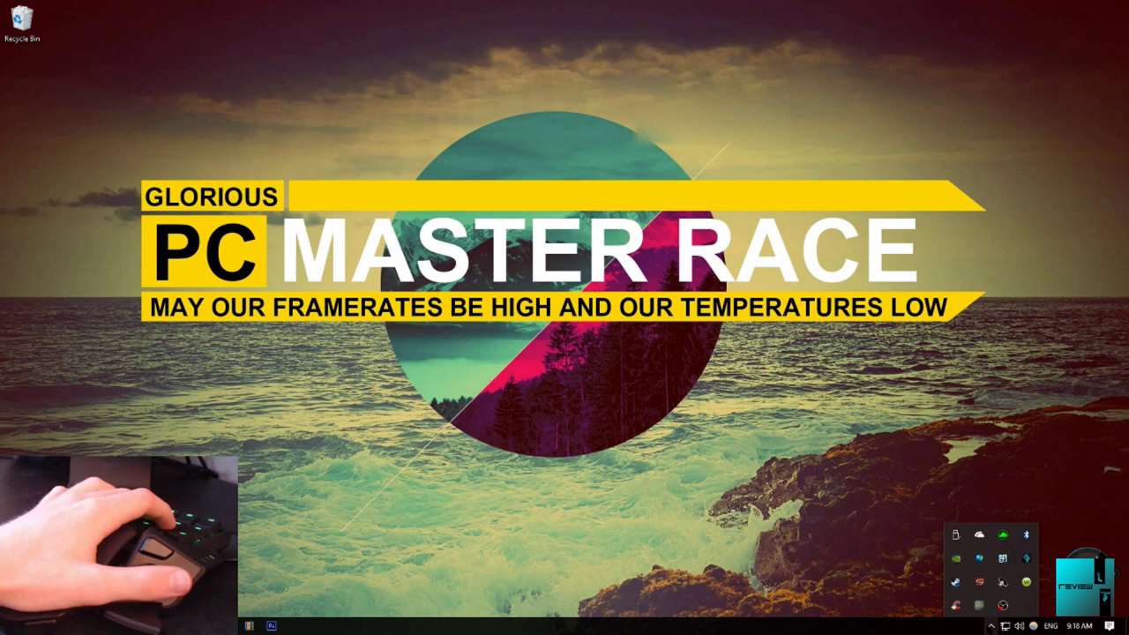
Open Razer Synapse and inspect the thumb spacebar's key assignment on the Orbweaver keypad
right_click(1005, 538)
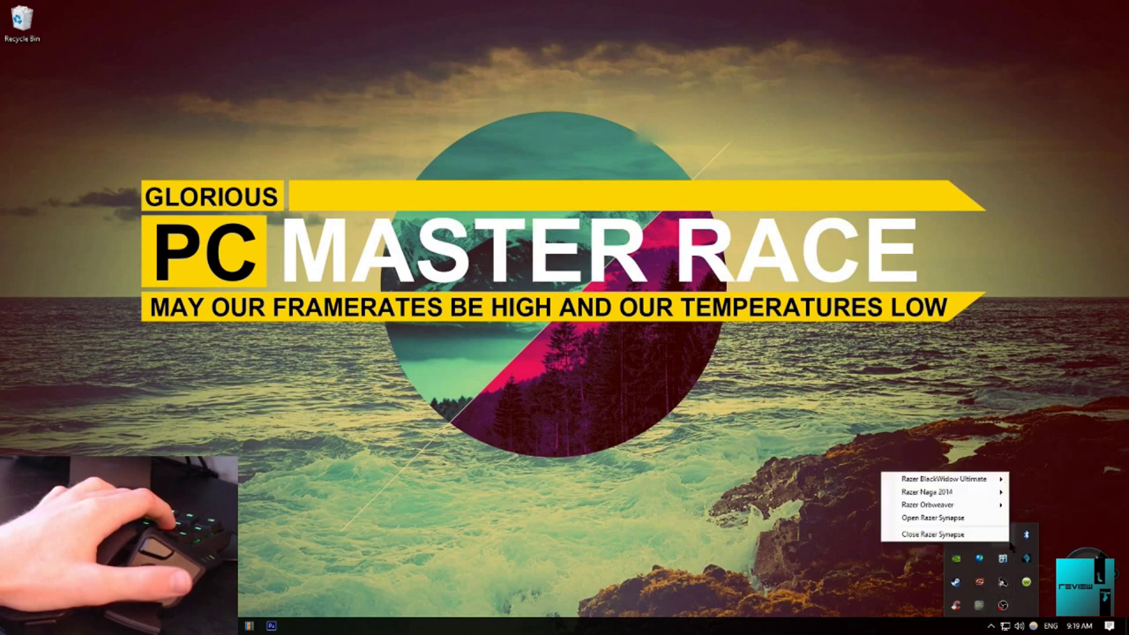
mouse_move(988, 508)
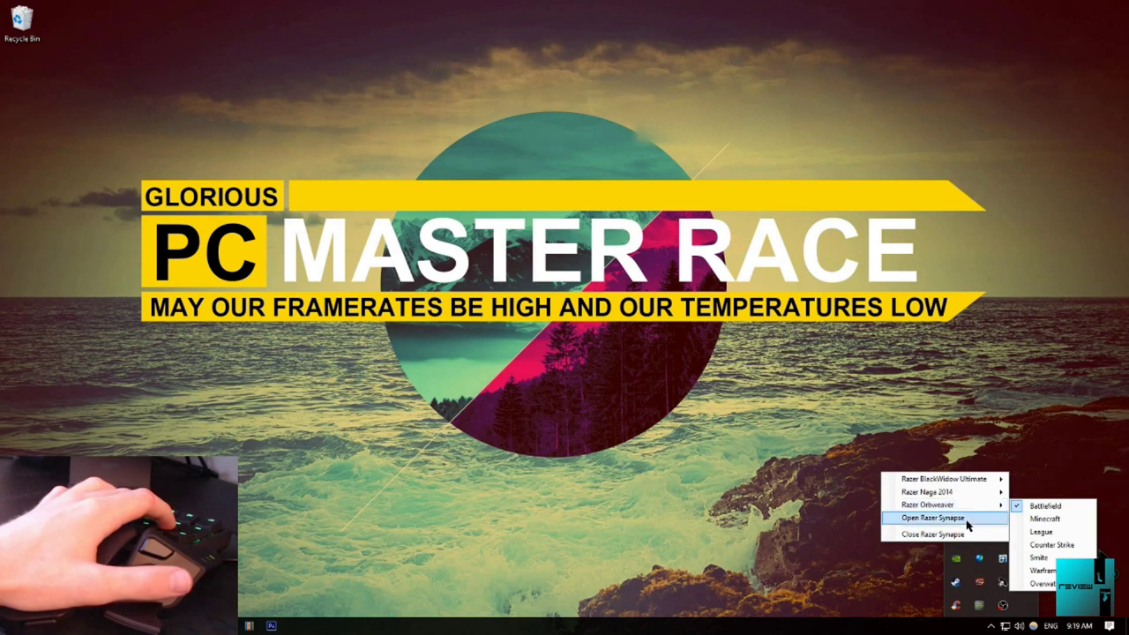
left_click(962, 519)
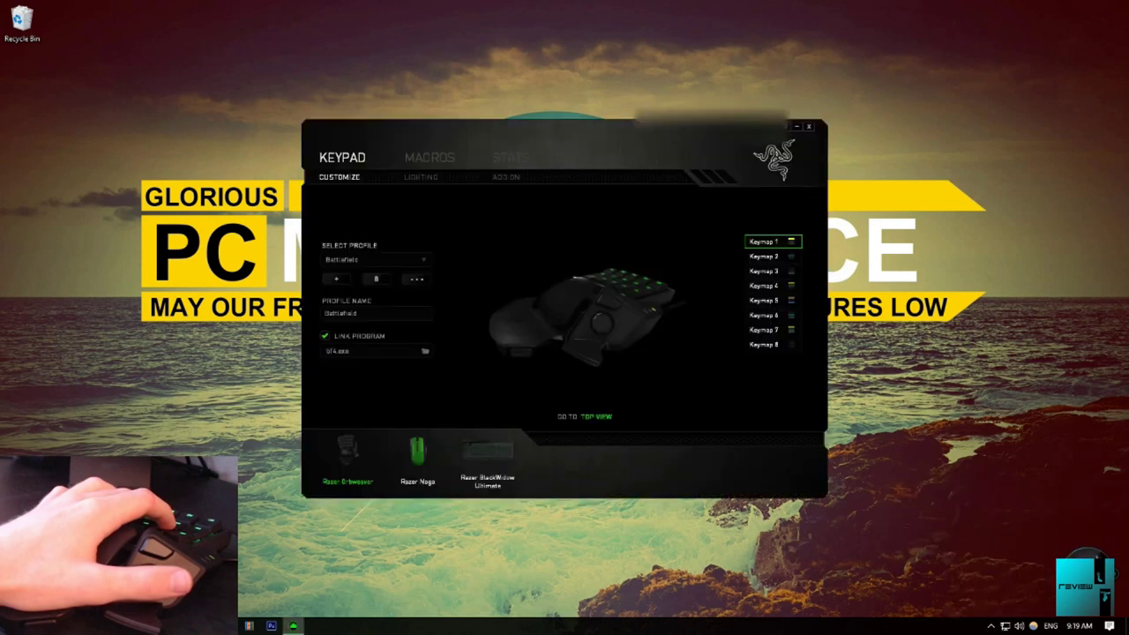
mouse_move(585, 344)
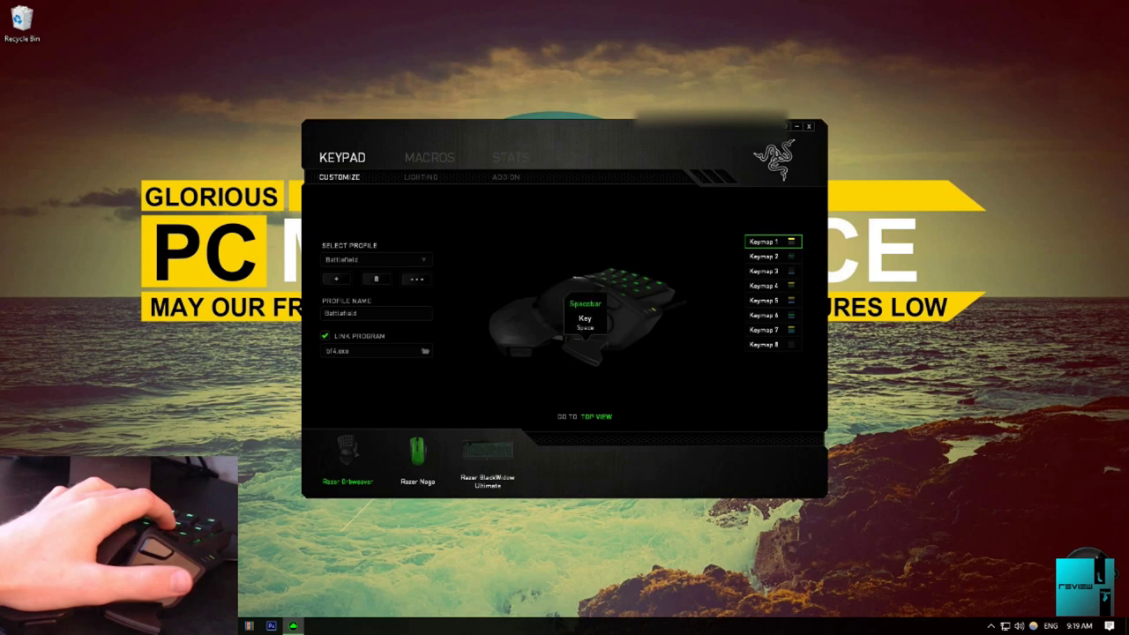
mouse_move(608, 292)
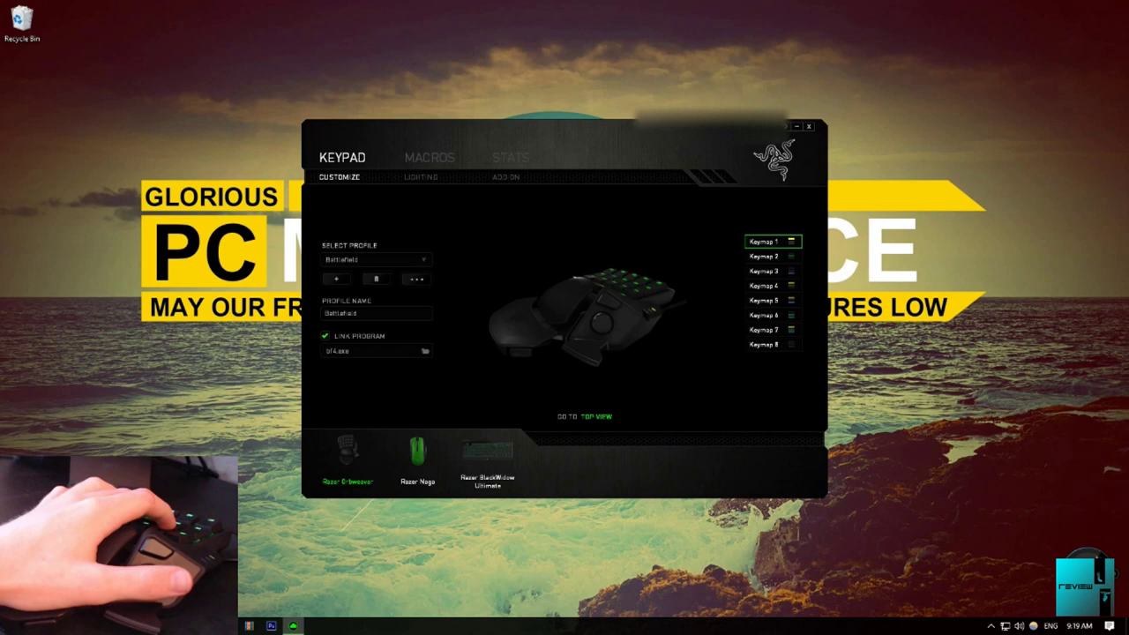
Switch the Battlefield profile through Keymaps 2, 3 and 4, and return to Keymap 1
left_click(785, 257)
left_click(785, 271)
left_click(786, 286)
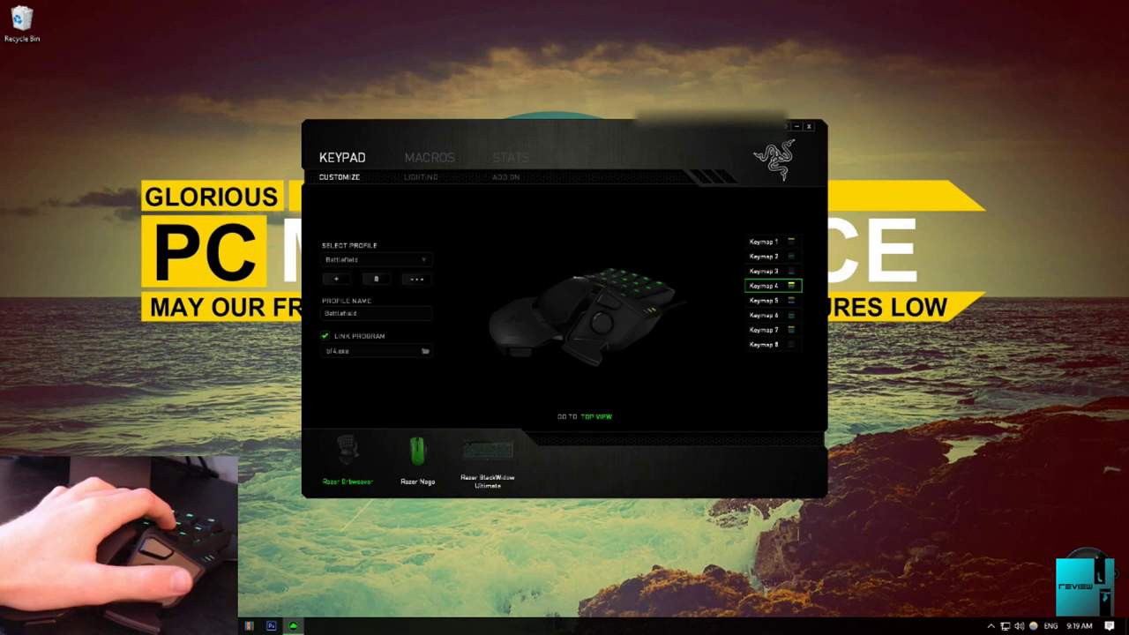
left_click(764, 241)
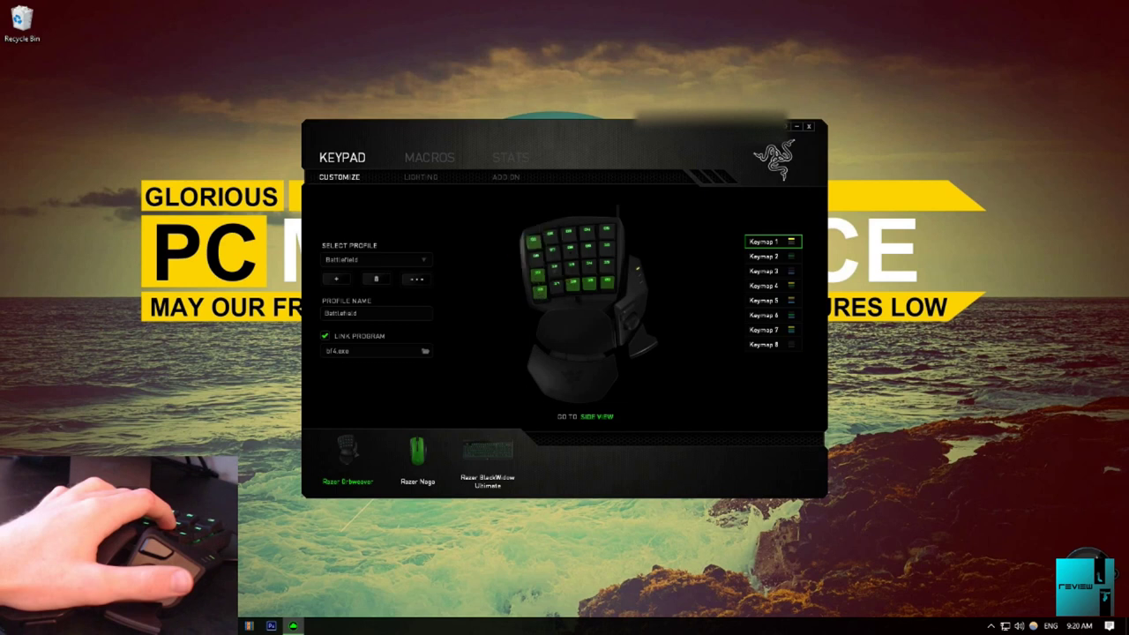
Review the assignment types offered for keypad button 03 without saving, and view the list of available profiles
left_click(569, 240)
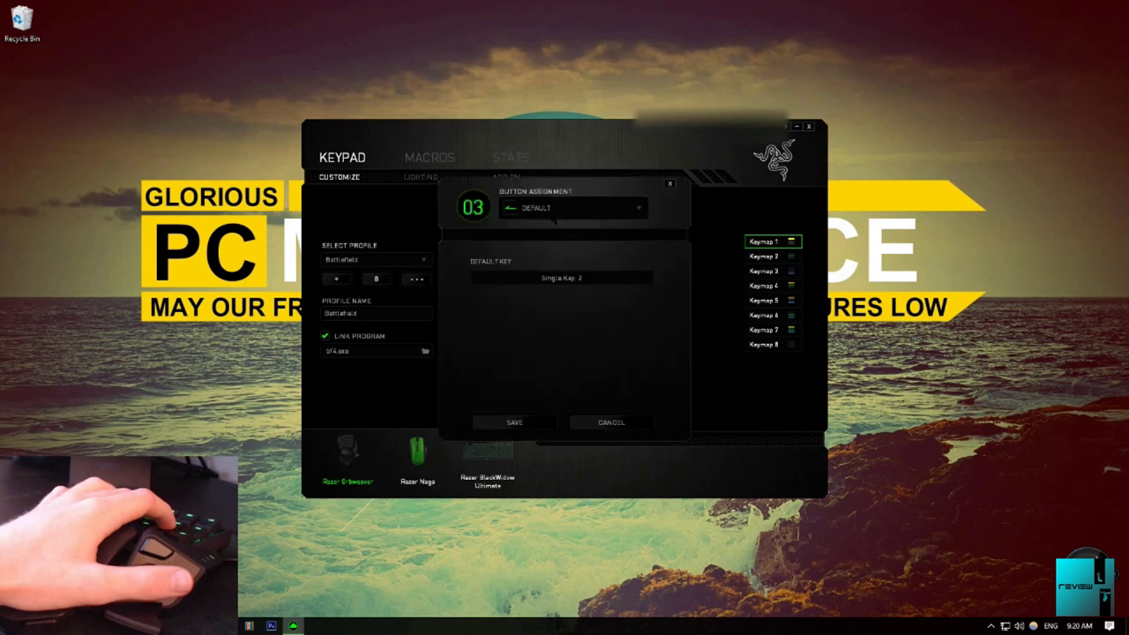
left_click(554, 218)
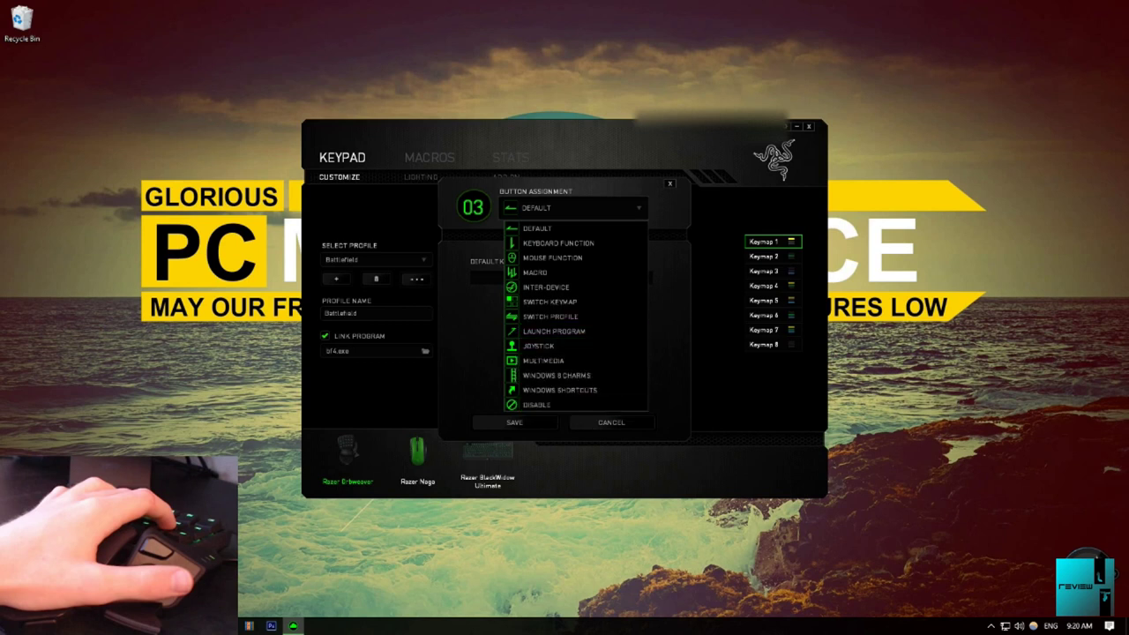
left_click(611, 423)
left_click(611, 423)
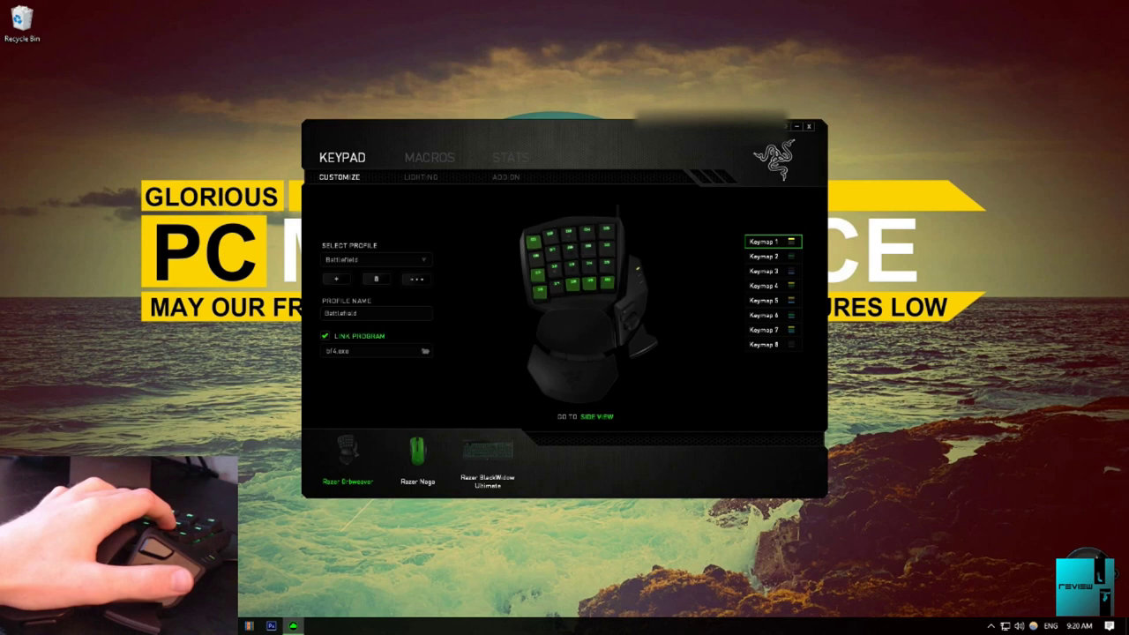
left_click(375, 260)
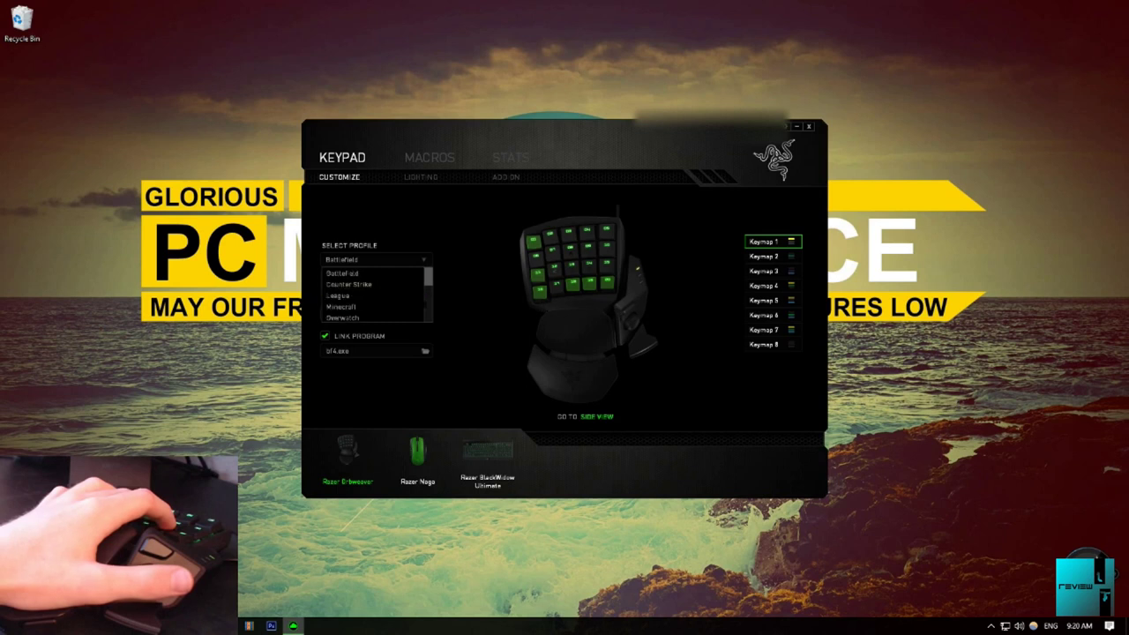
key("Escape")
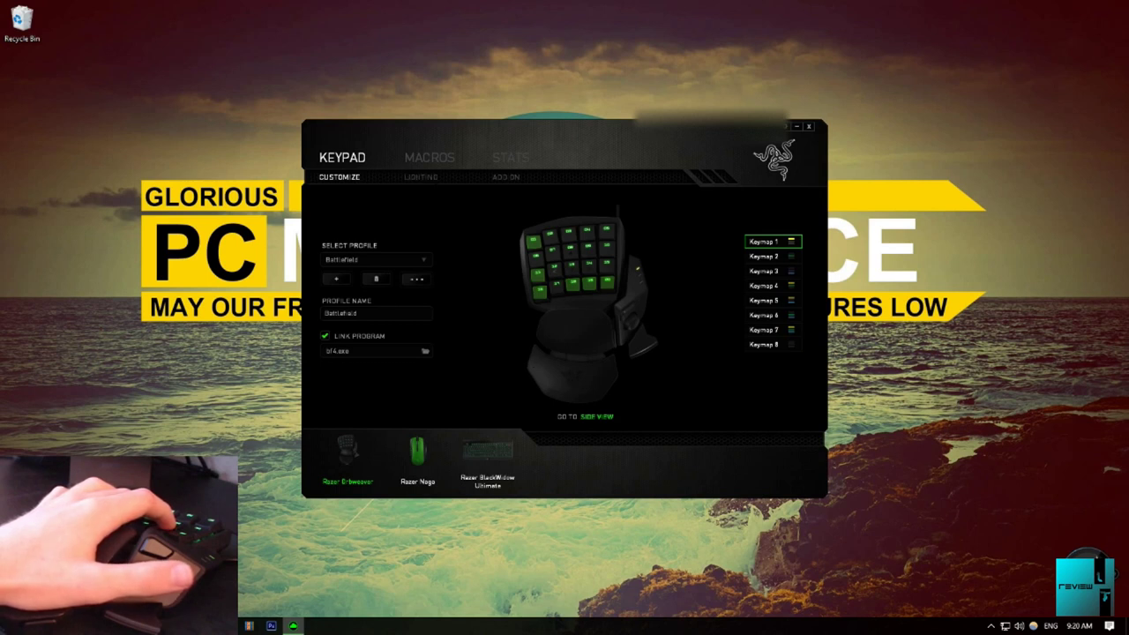
Try the keypad's Pulsate lighting and the Bright brightness level, and return the lighting to Dim brightness
left_click(421, 176)
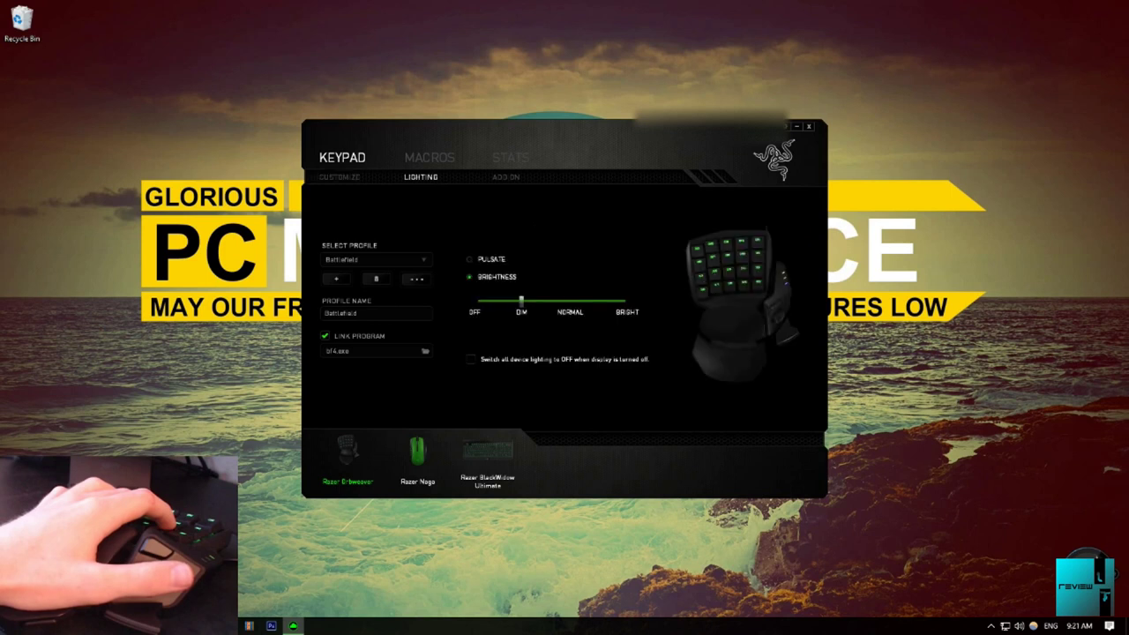
left_click(469, 259)
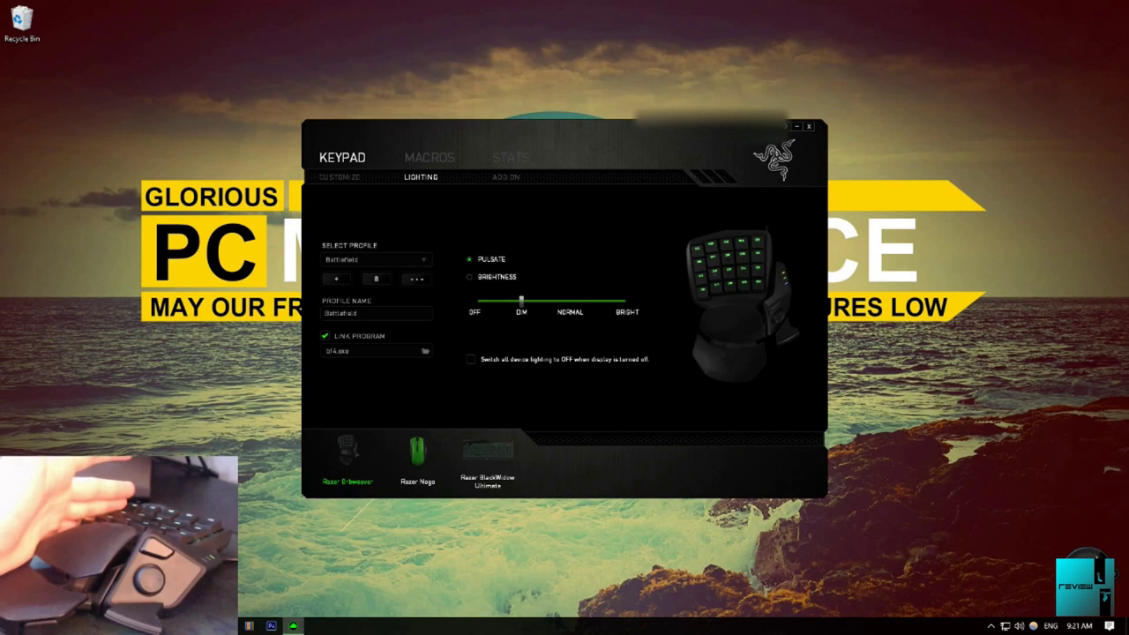
left_click(470, 277)
left_click_drag(522, 301, 521, 301)
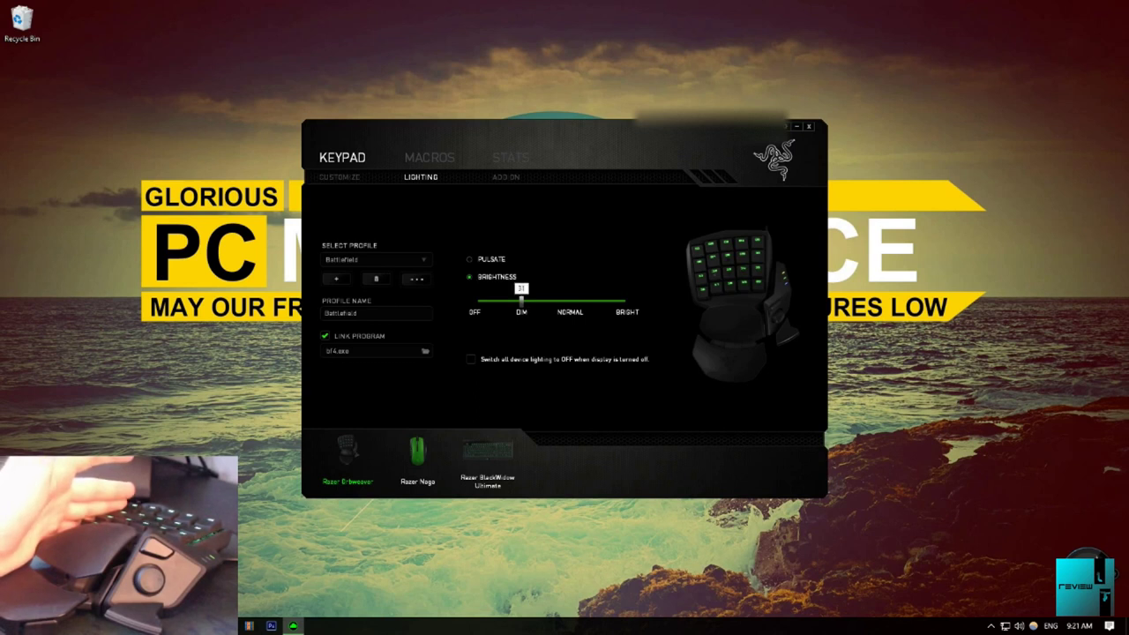
left_click_drag(522, 301, 624, 300)
left_click_drag(624, 300, 522, 301)
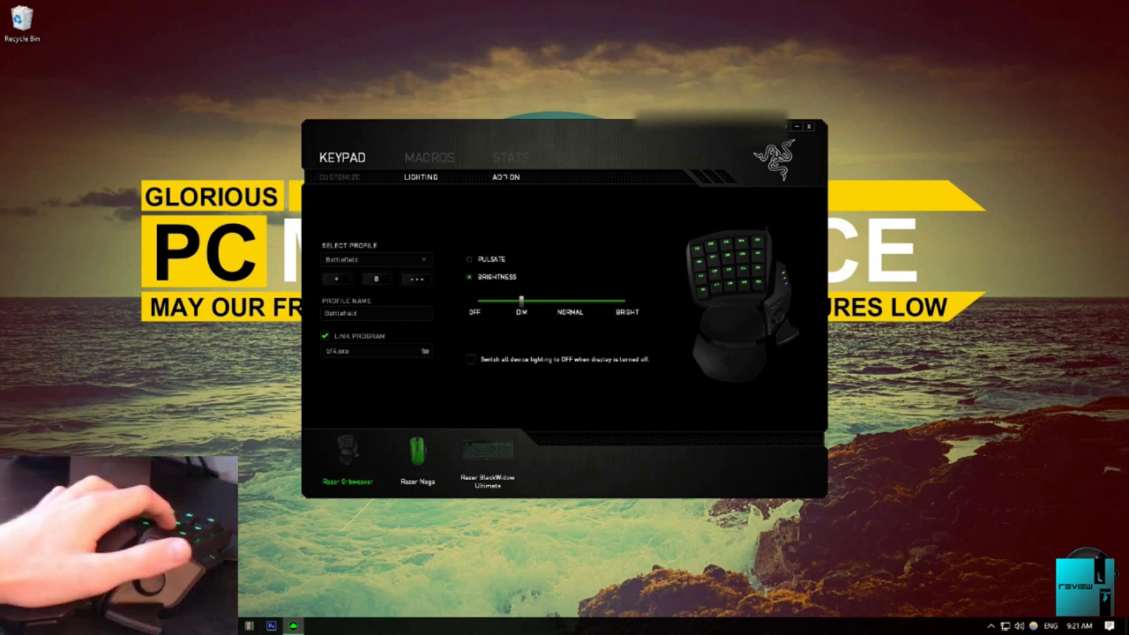
View the Orbweaver's World of Warcraft add-on option and return to the key customization page
left_click(505, 177)
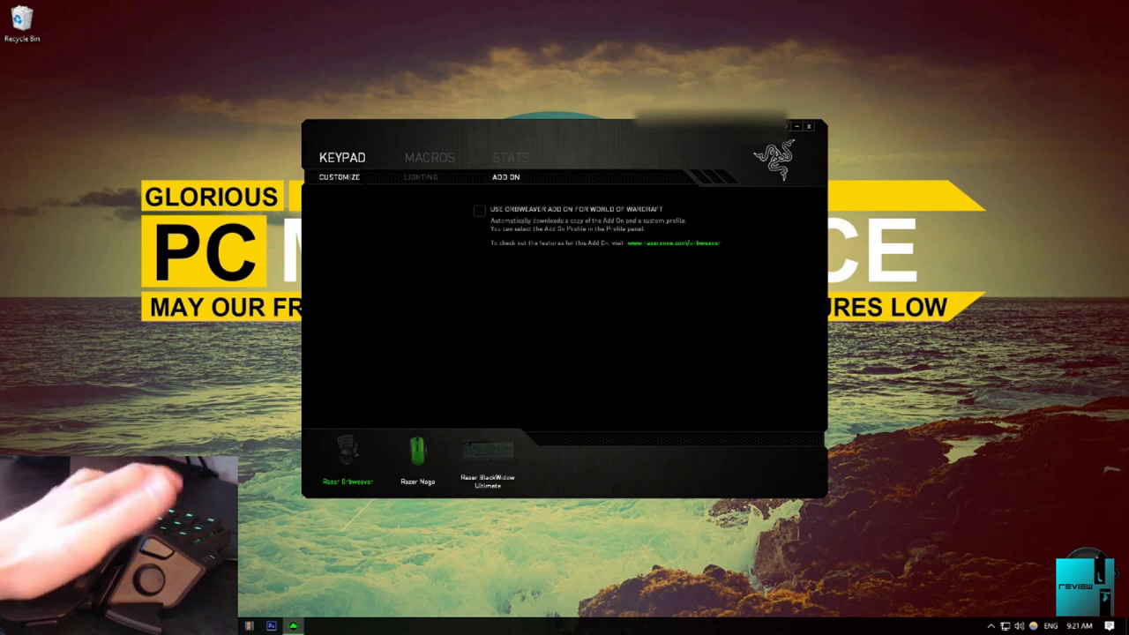
left_click(340, 176)
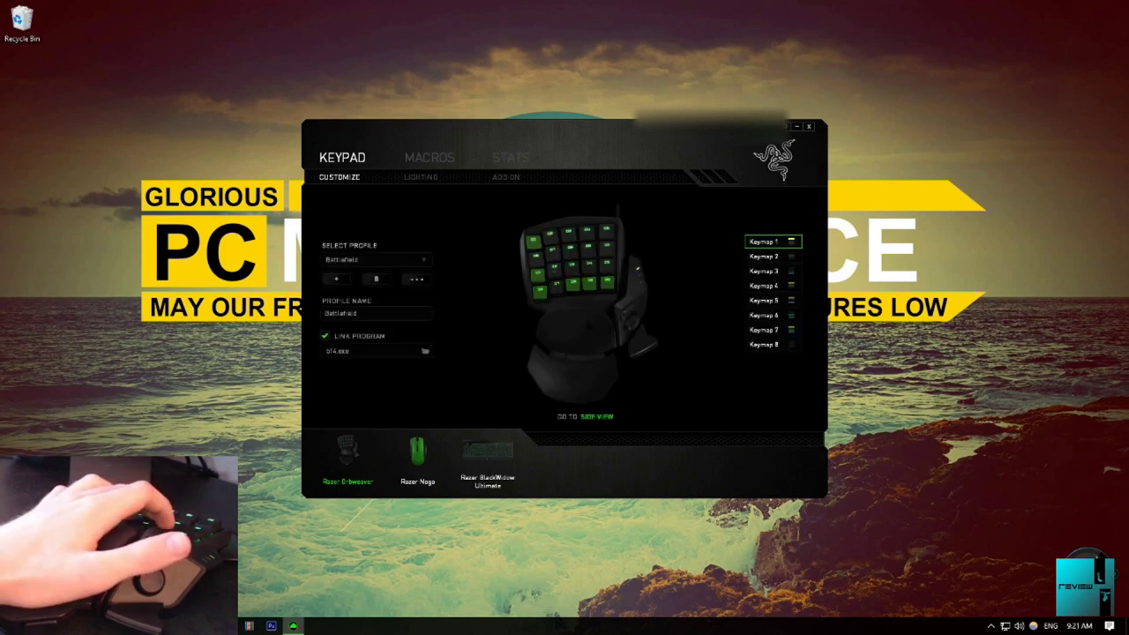
key("v")
key("w")
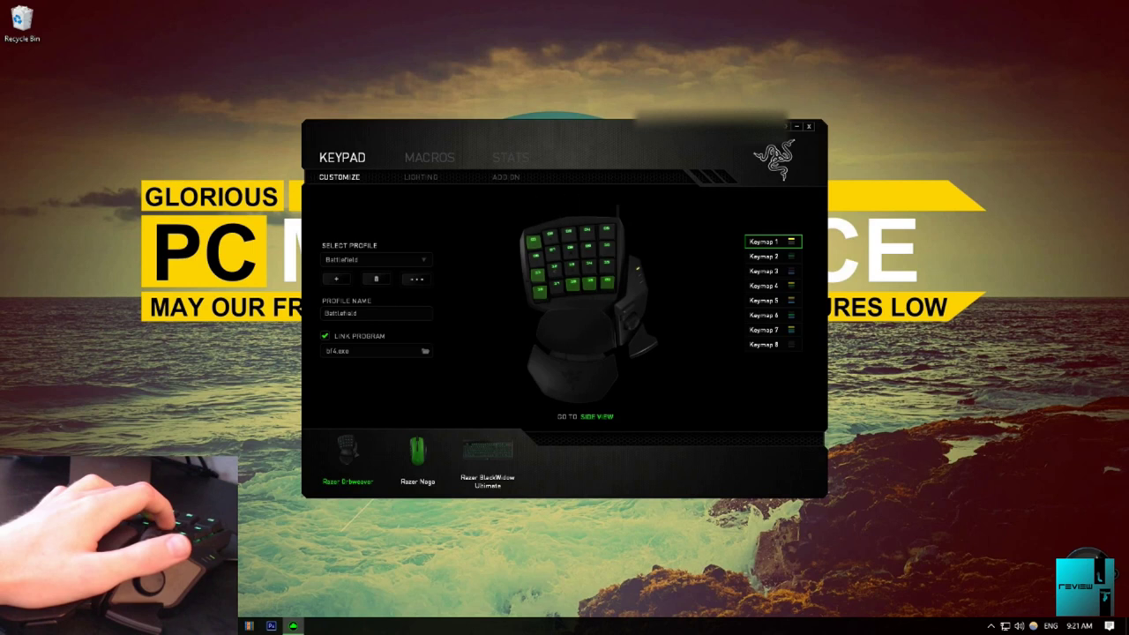
key("z")
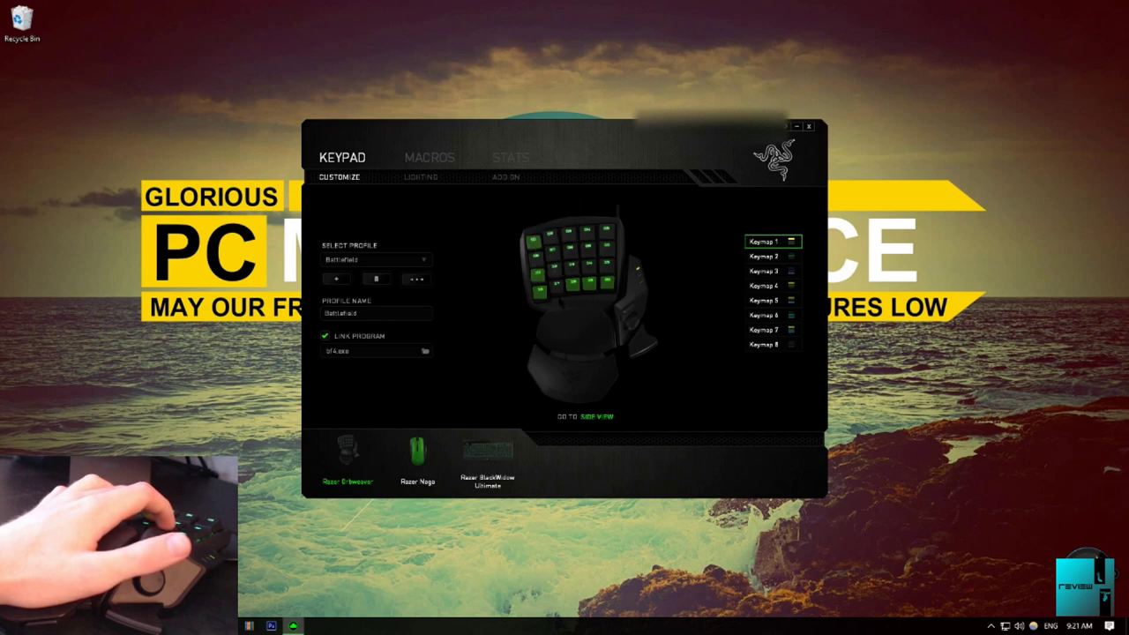
key("x")
key("x")
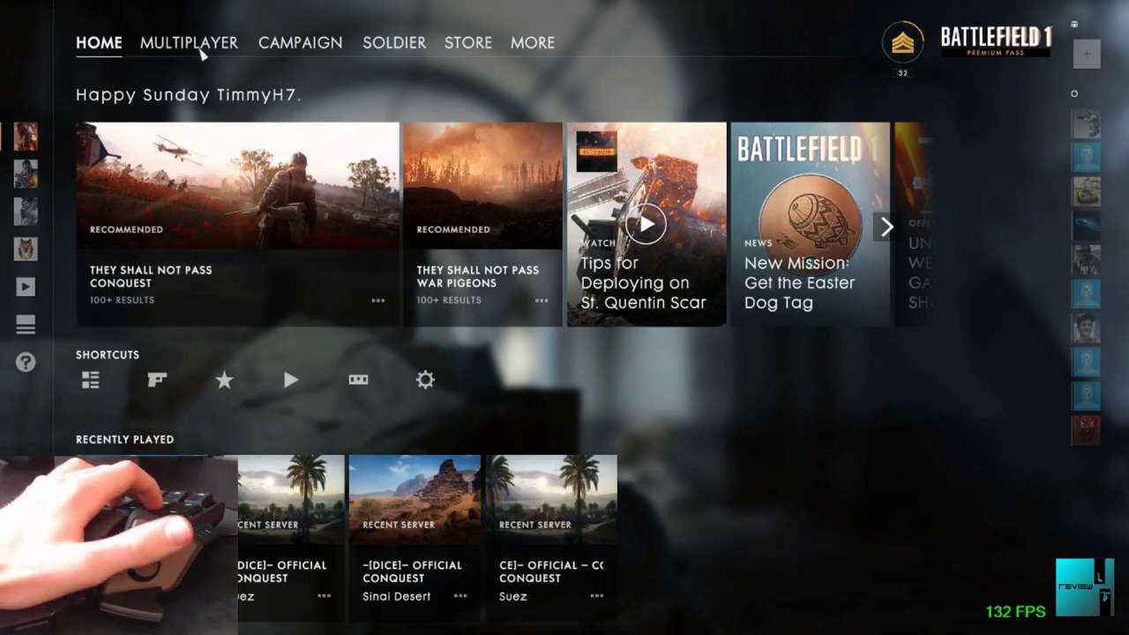
Start a multiplayer quickmatch in Battlefield 1 for a Conquest game
left_click(194, 48)
left_click(341, 260)
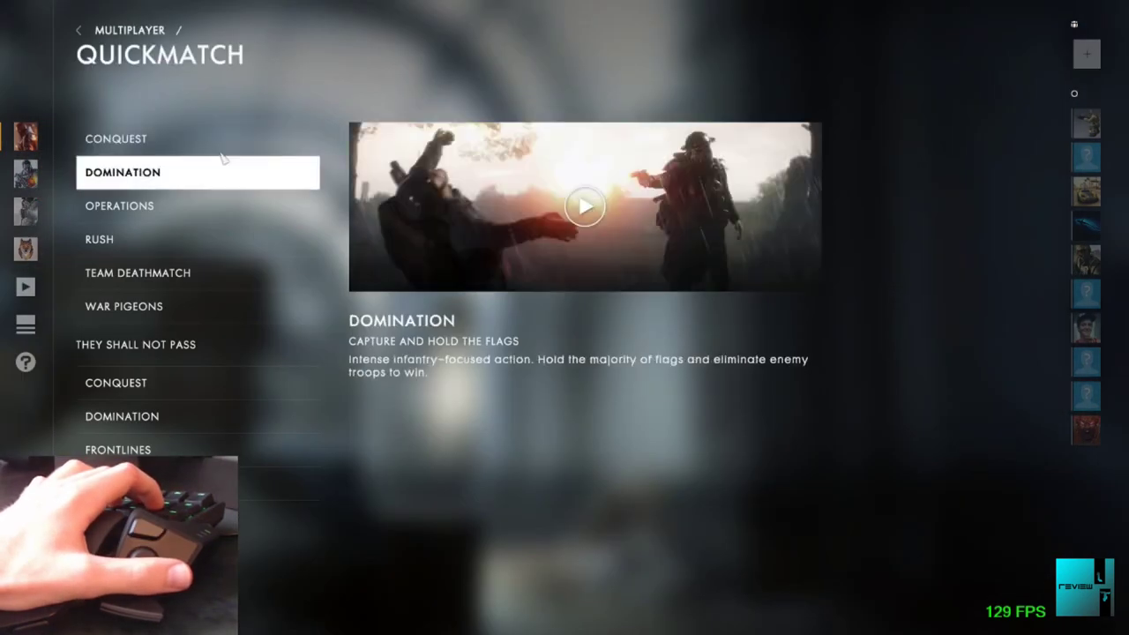
left_click(252, 231)
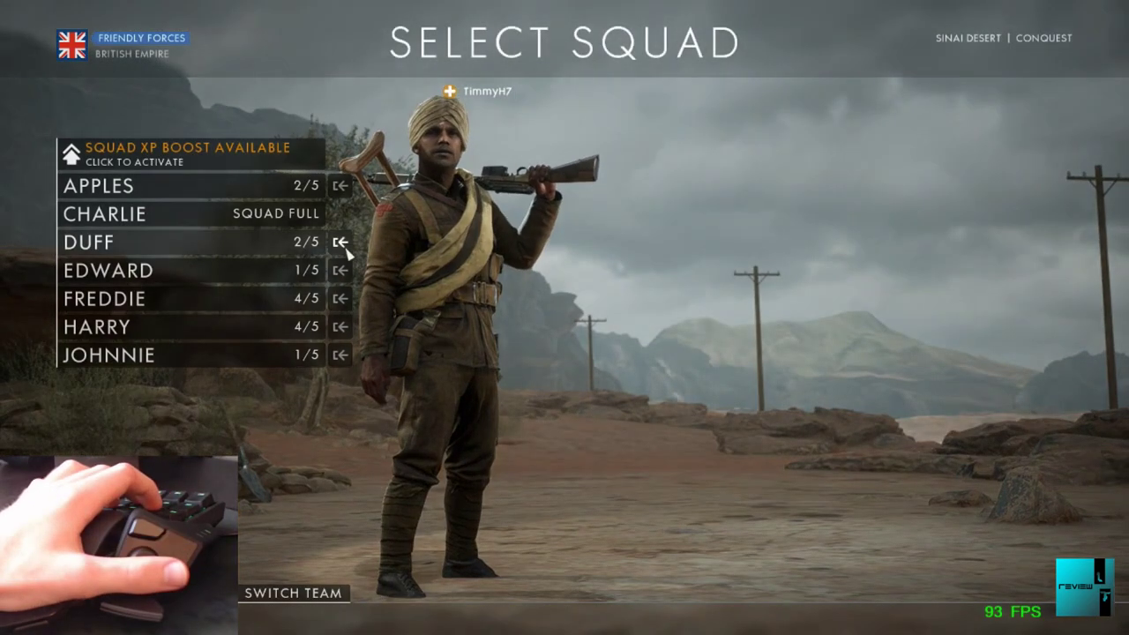
Join the Freddie squad and deploy from the British Empire's base on Sinai Desert
left_click(342, 299)
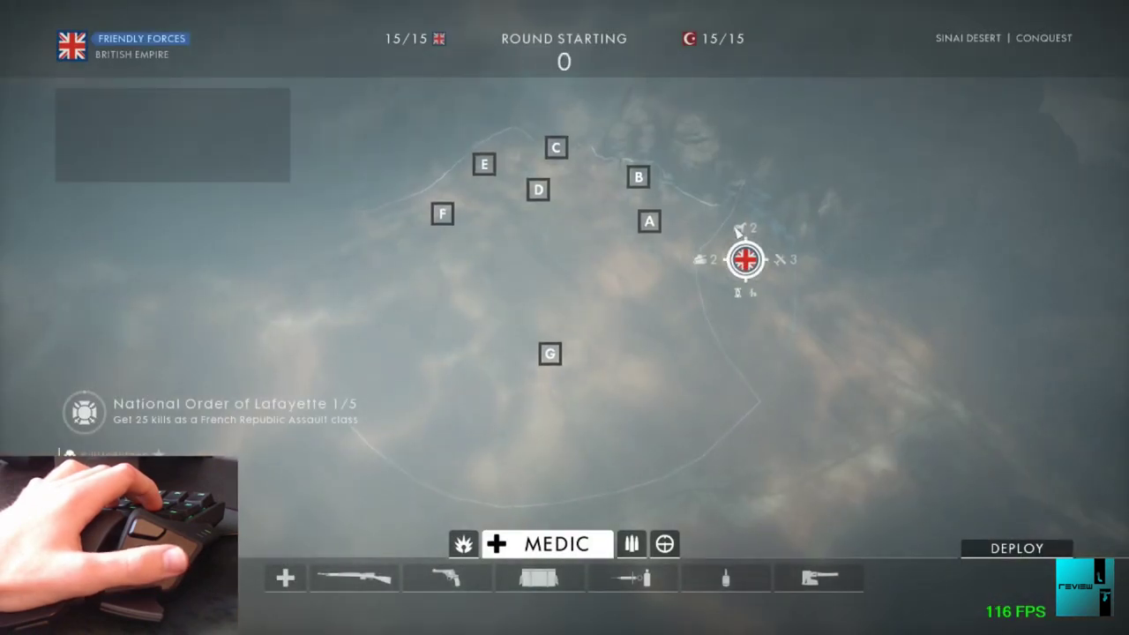
key("space")
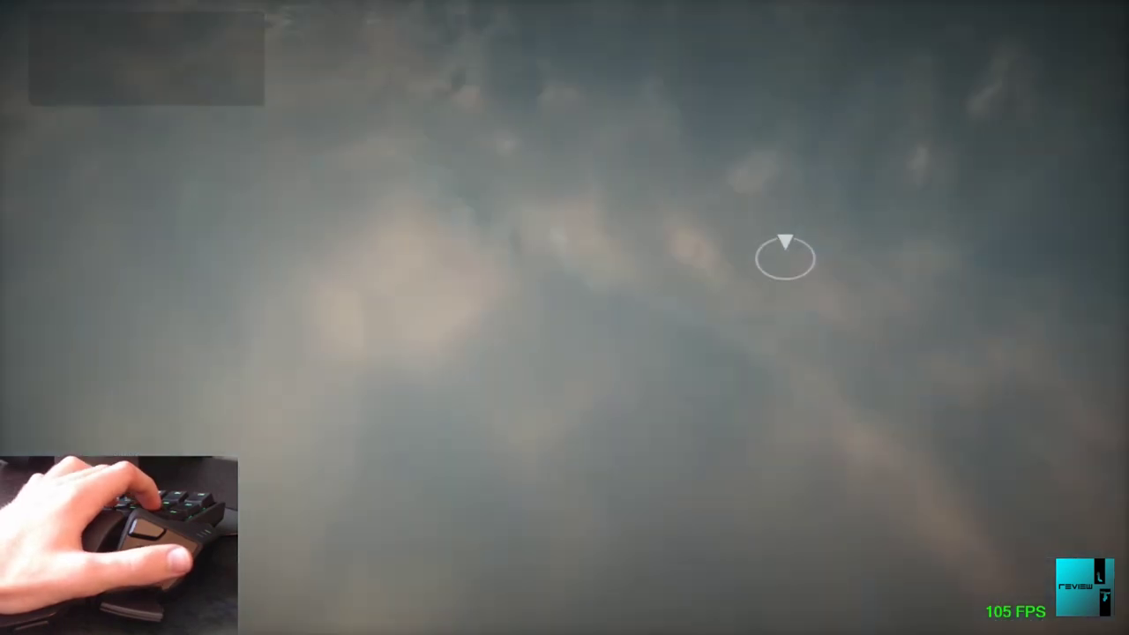
Ride the horse forward out of the walled base and across the desert toward objective A
key("w")
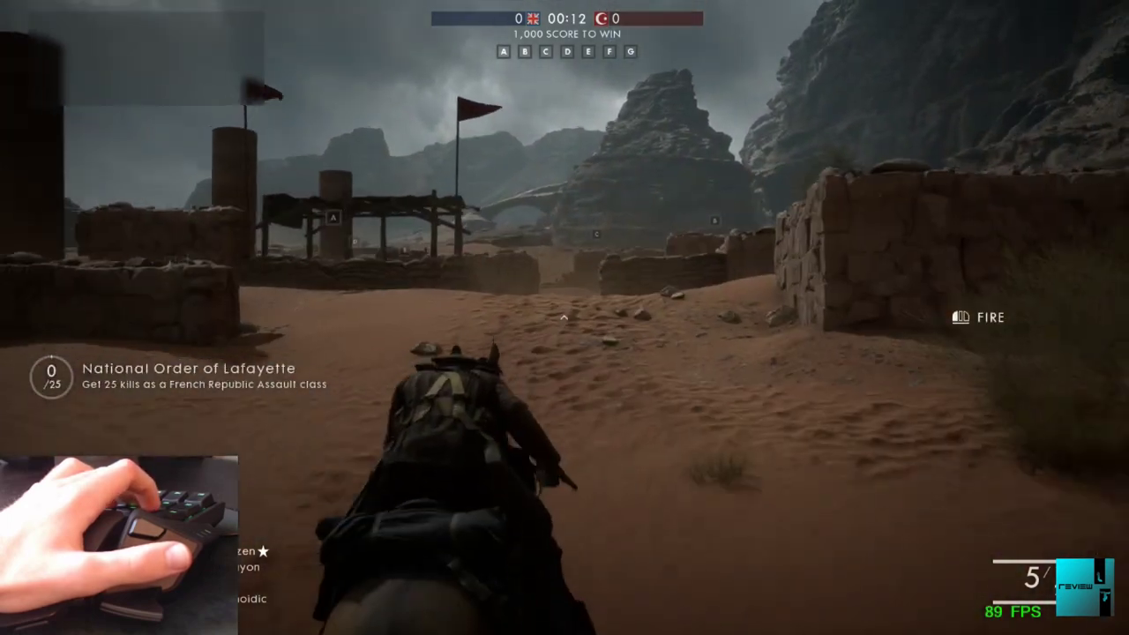
key("w")
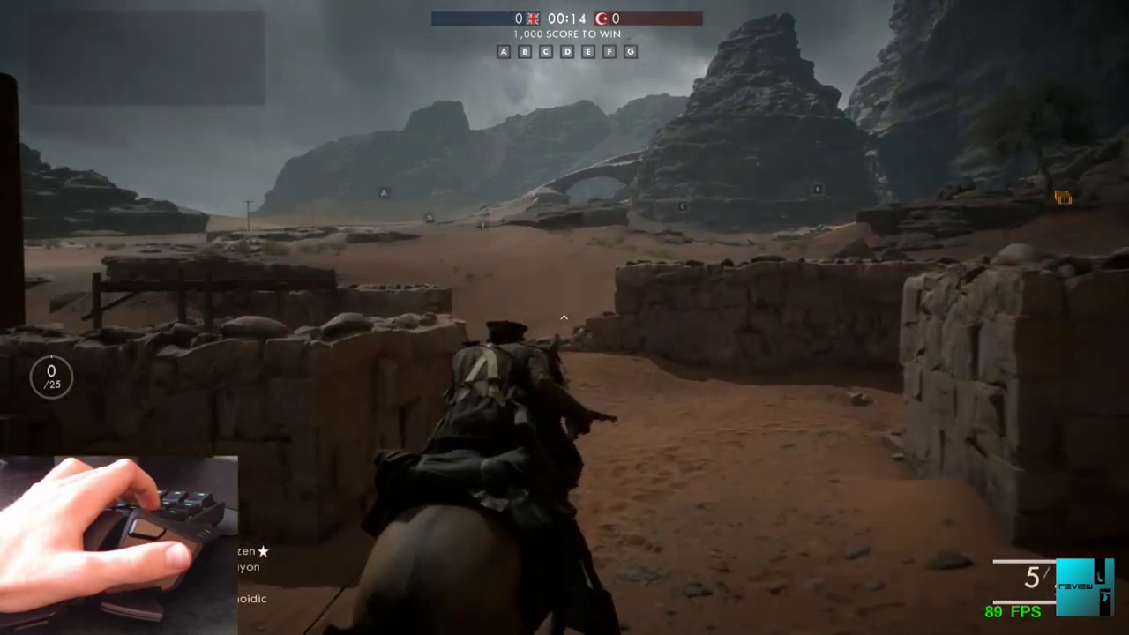
key("w")
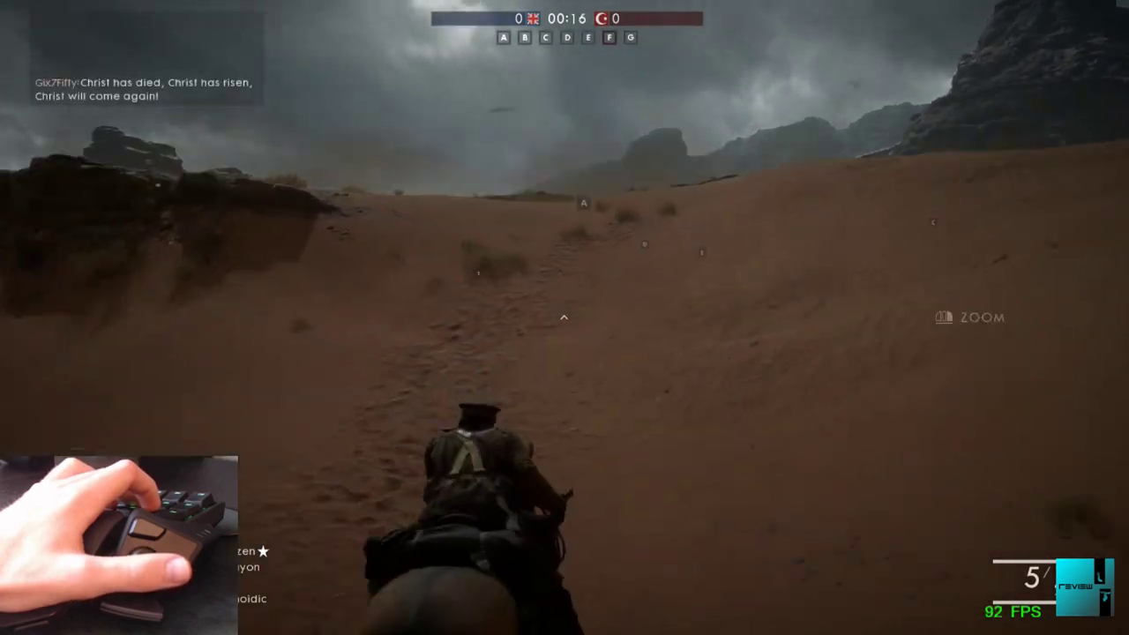
key("w")
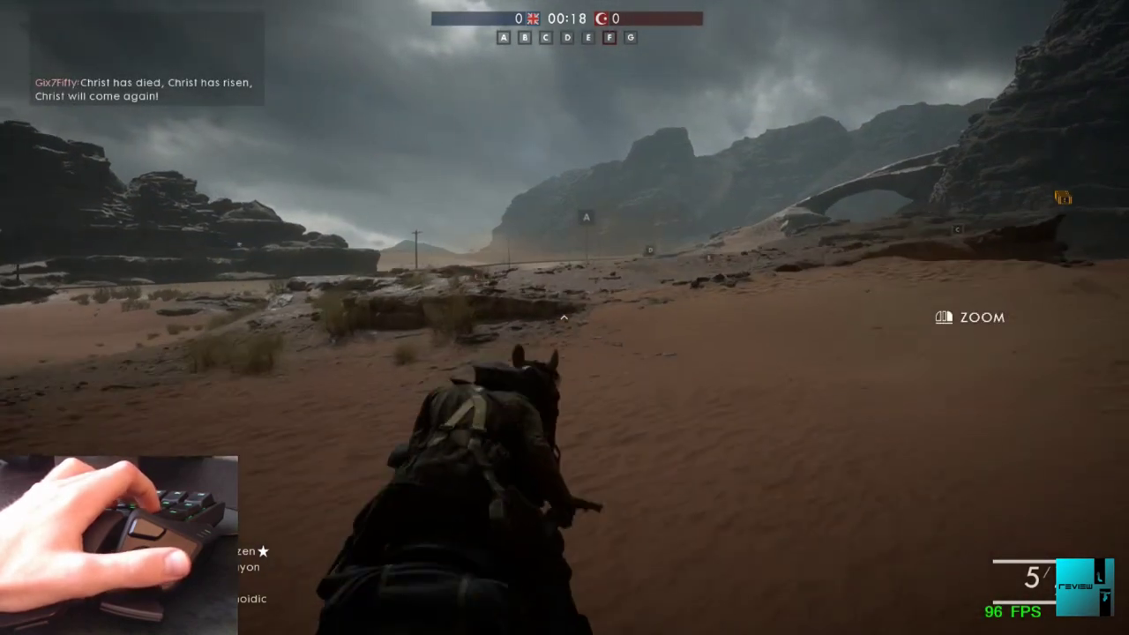